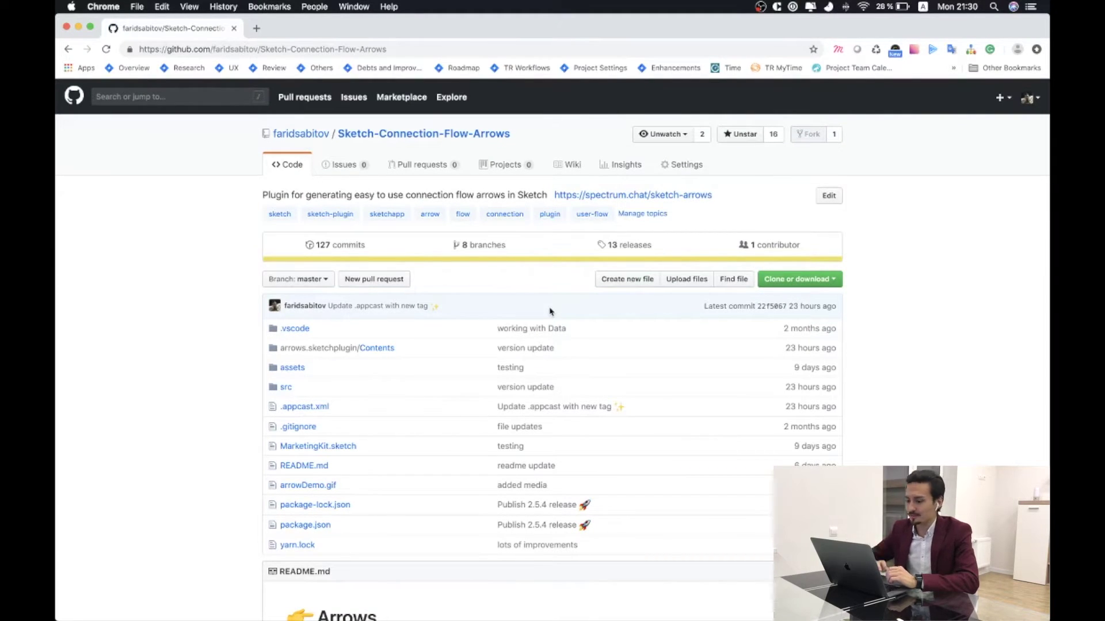
Scroll through the Arrows plugin's GitHub page to find the download link
scroll(549, 312, down, 5)
scroll(551, 313, down, 4)
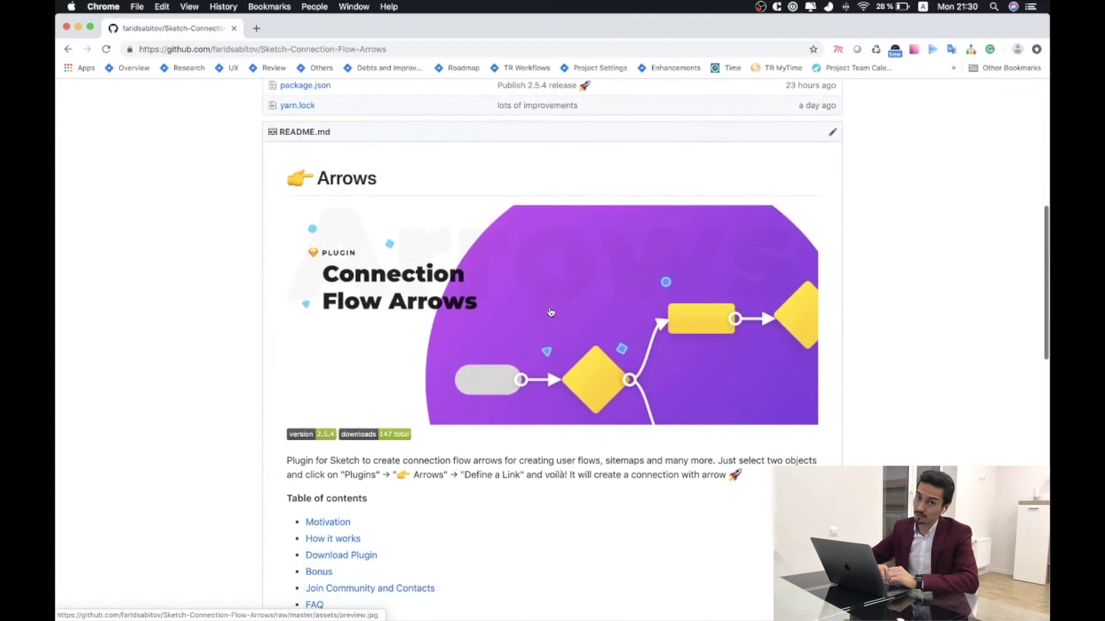
scroll(550, 312, down, 8)
key(shift+super+u)
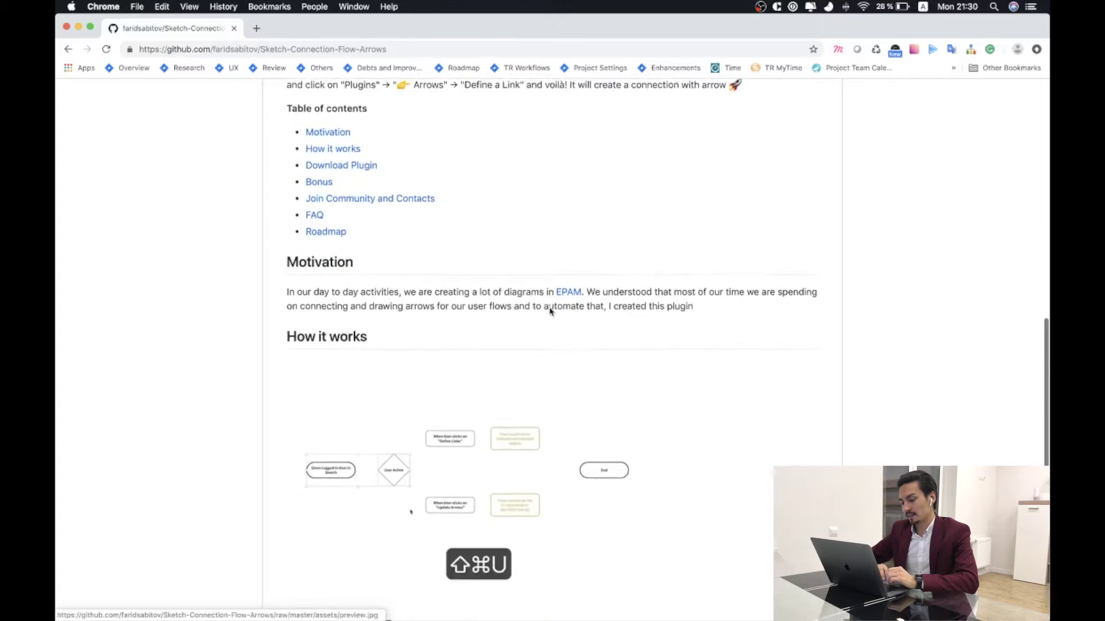
scroll(551, 313, down, 5)
scroll(551, 313, up, 11)
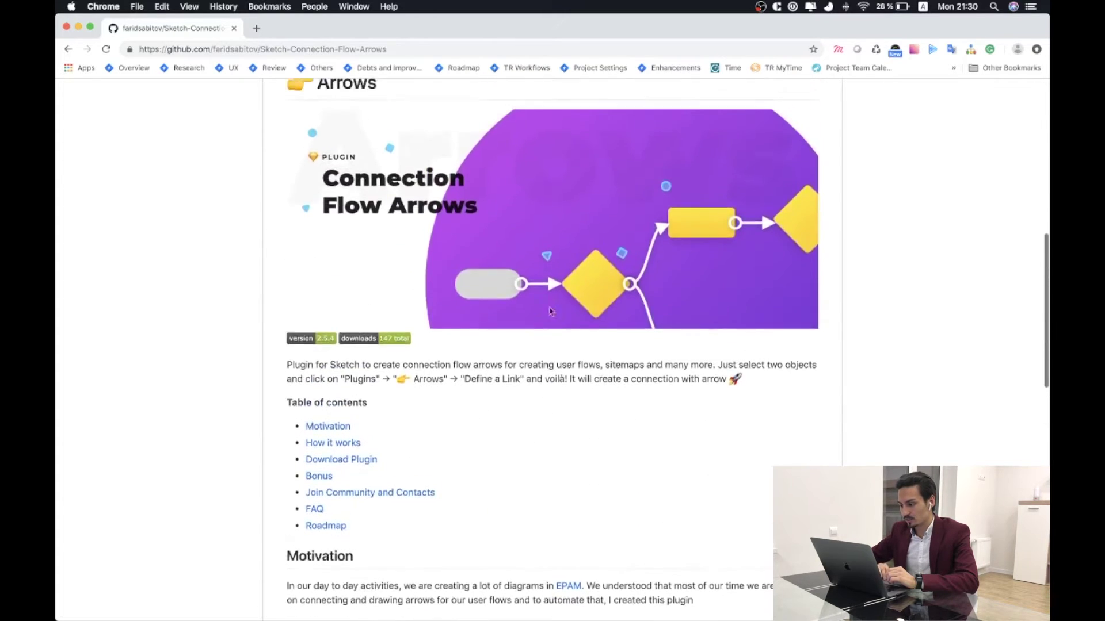
scroll(550, 311, up, 10)
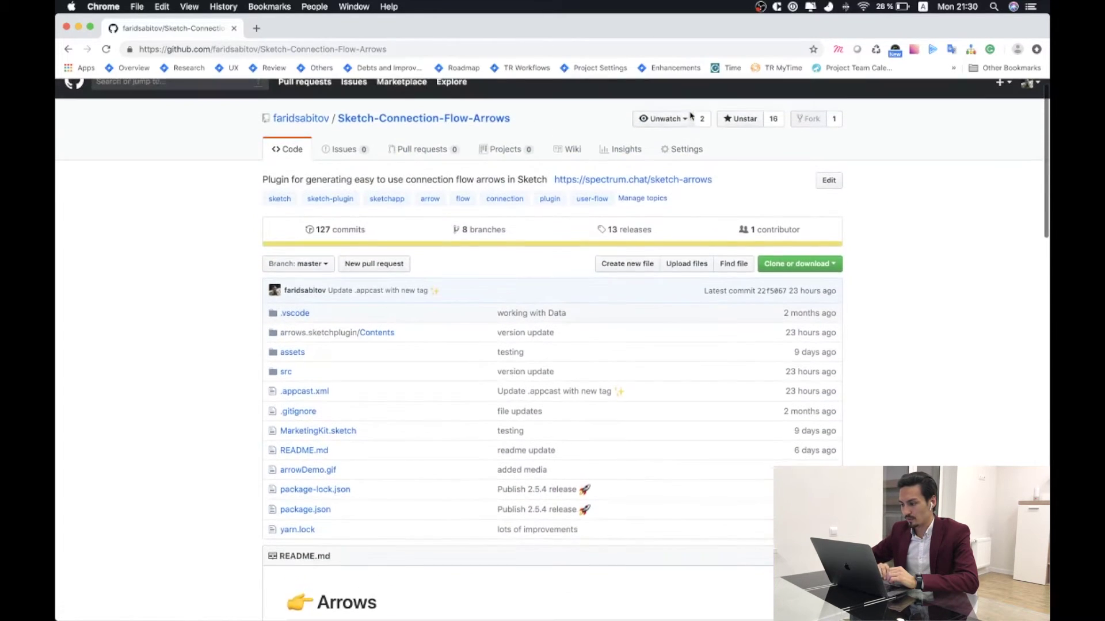
scroll(622, 248, down, 15)
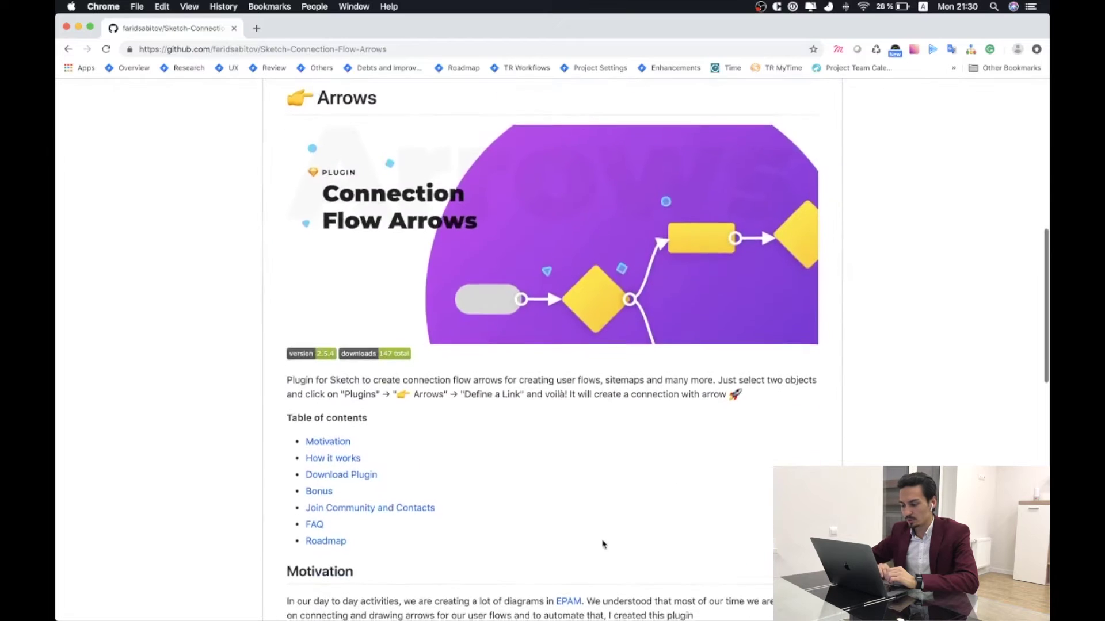
scroll(604, 545, down, 6)
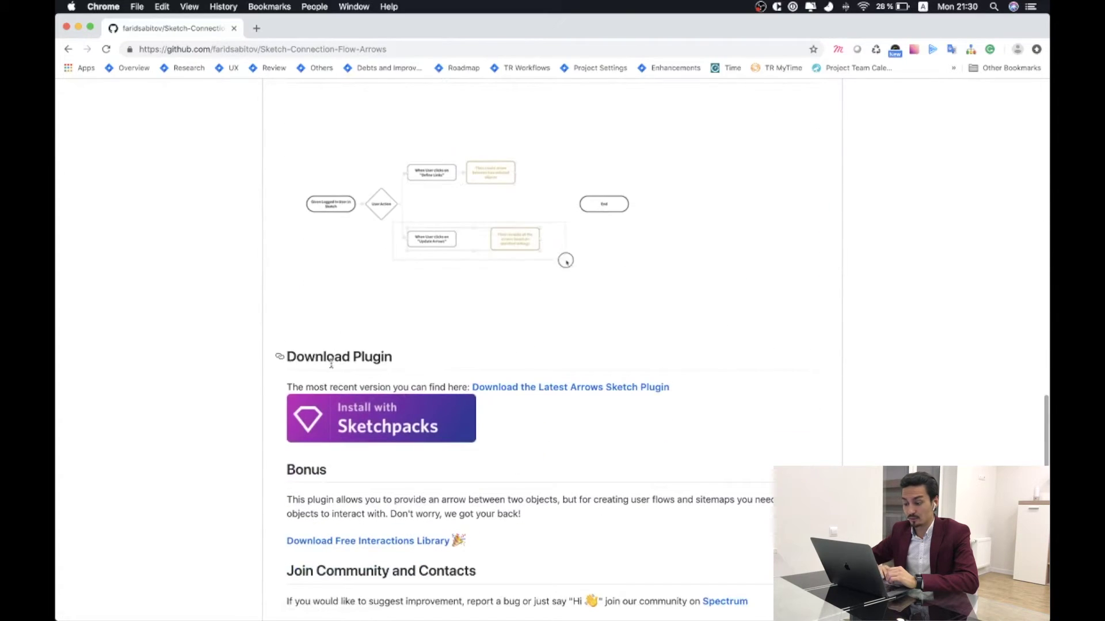
Download arrows.sketchplugin.zip from the v2.5.4 release and return to Sketch
click(493, 387)
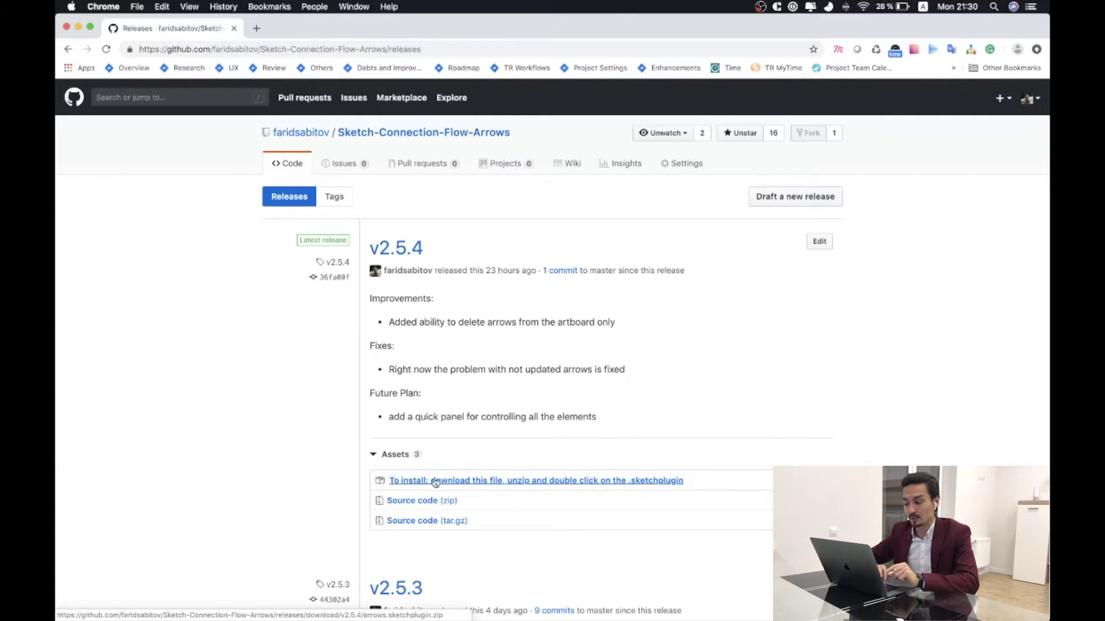
click(455, 481)
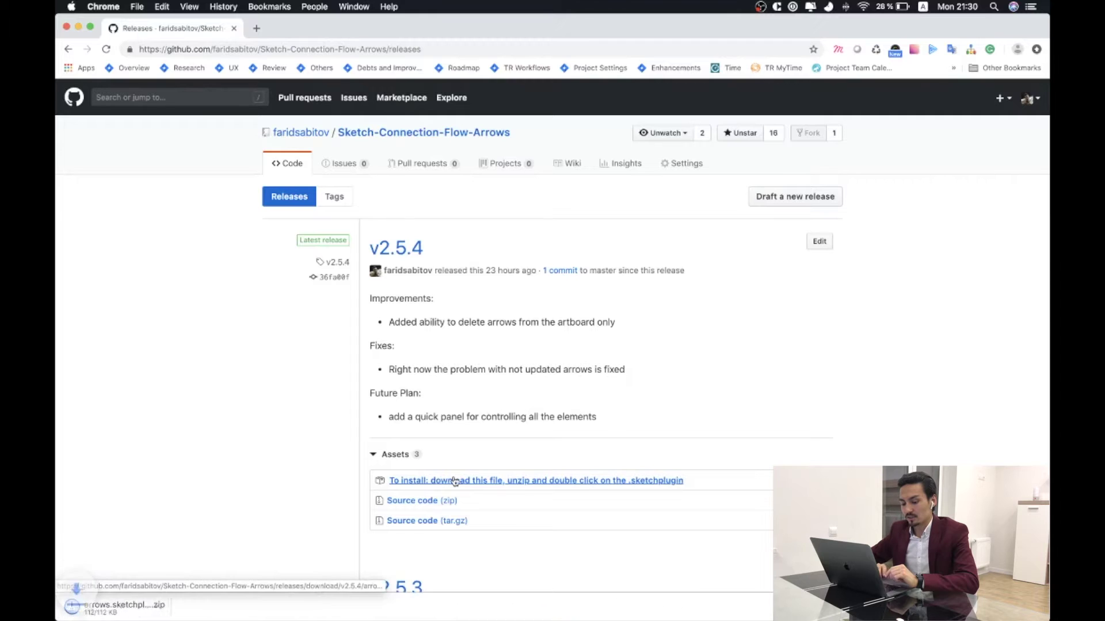
key(super+Tab)
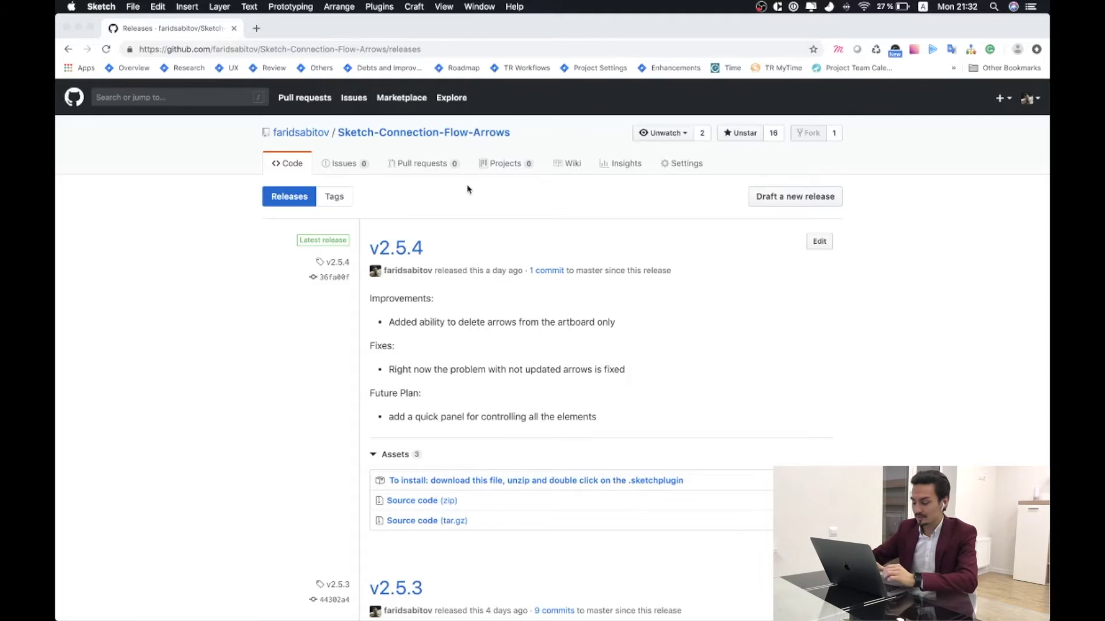
Create a new Sketch document with one large artboard
key(super+n)
key(a)
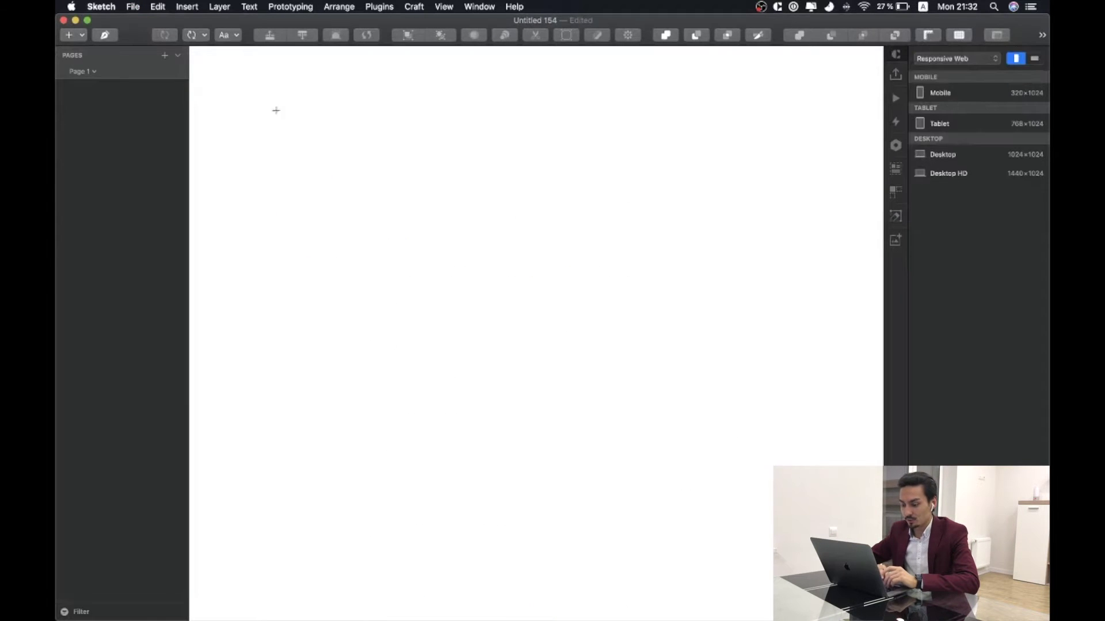
mouse_move(244, 107)
mouse_down()
mouse_move(397, 182)
mouse_move(782, 418)
mouse_up()
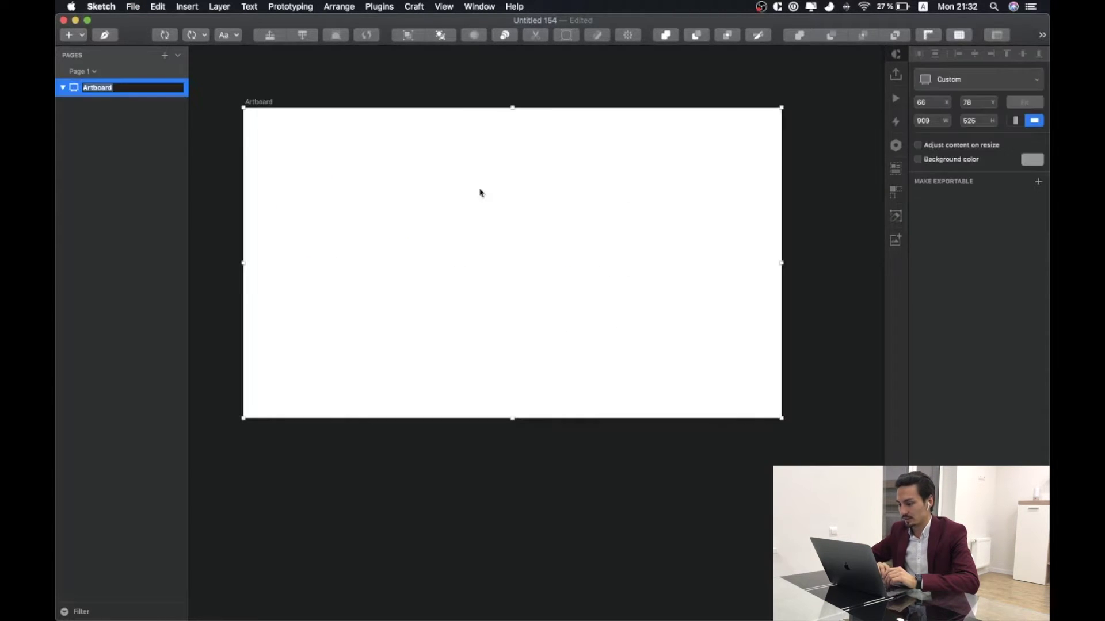
Place the Sketch Interactions 01 Entry Point (StartPage) symbol on the artboard
click(320, 99)
click(203, 37)
mouse_move(214, 50)
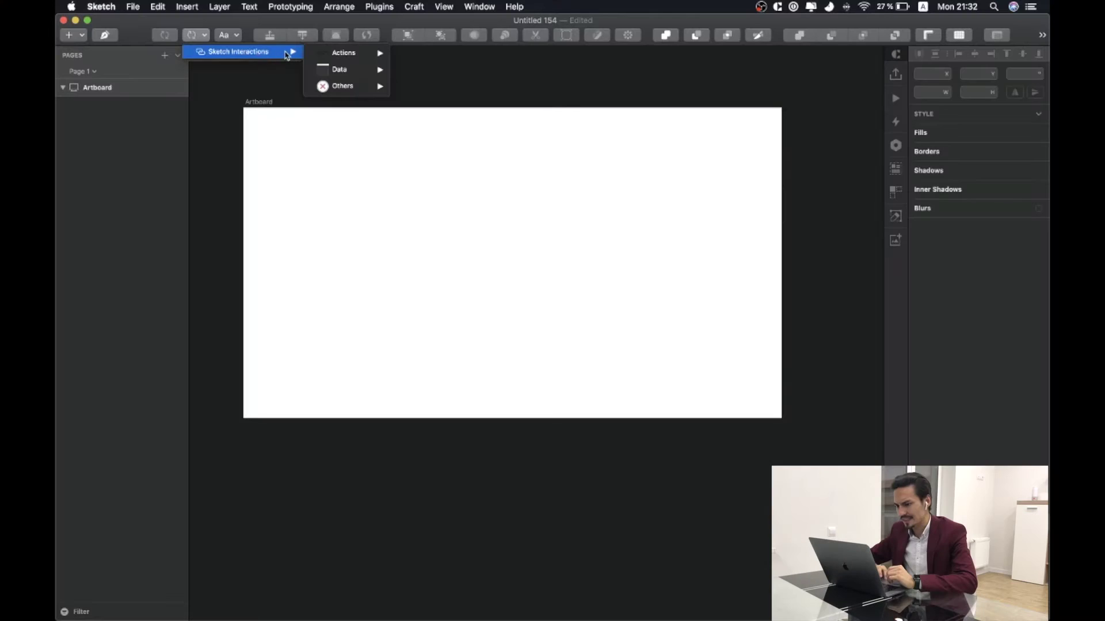
mouse_move(353, 52)
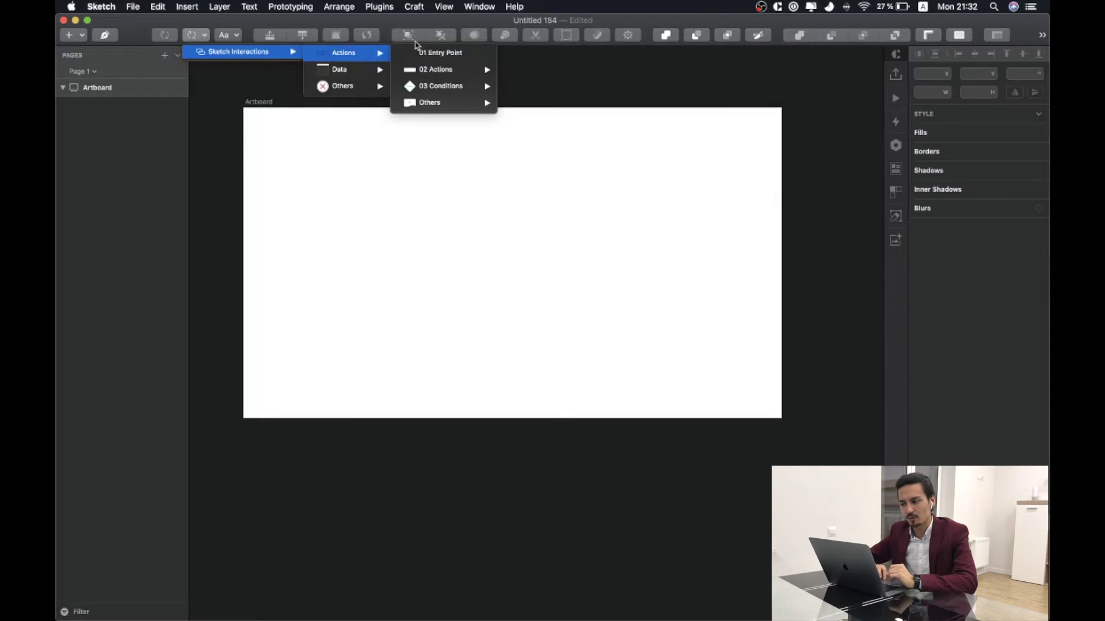
click(438, 53)
click(318, 222)
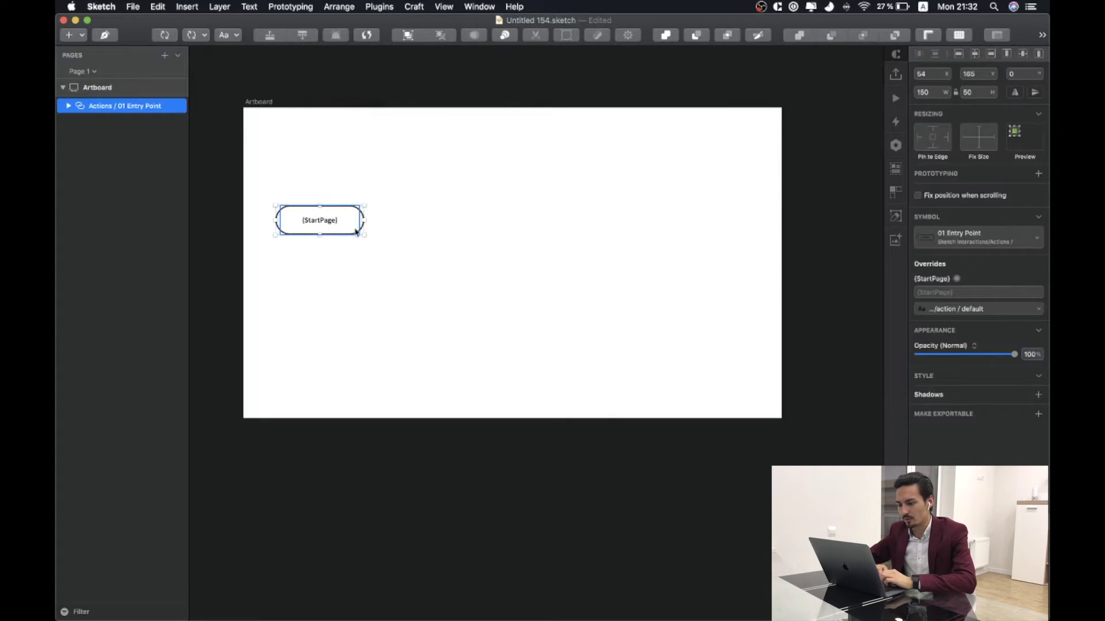
Place a 02 Actions > User Action box to the right of StartPage
click(198, 35)
mouse_move(270, 52)
mouse_move(348, 52)
mouse_move(437, 69)
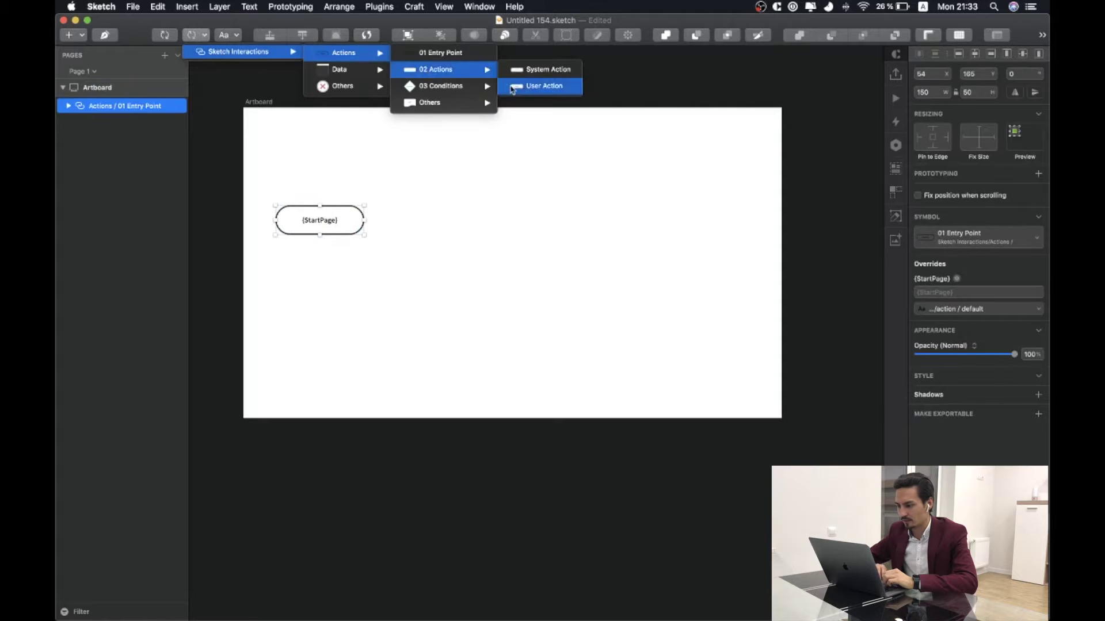
click(541, 86)
click(451, 221)
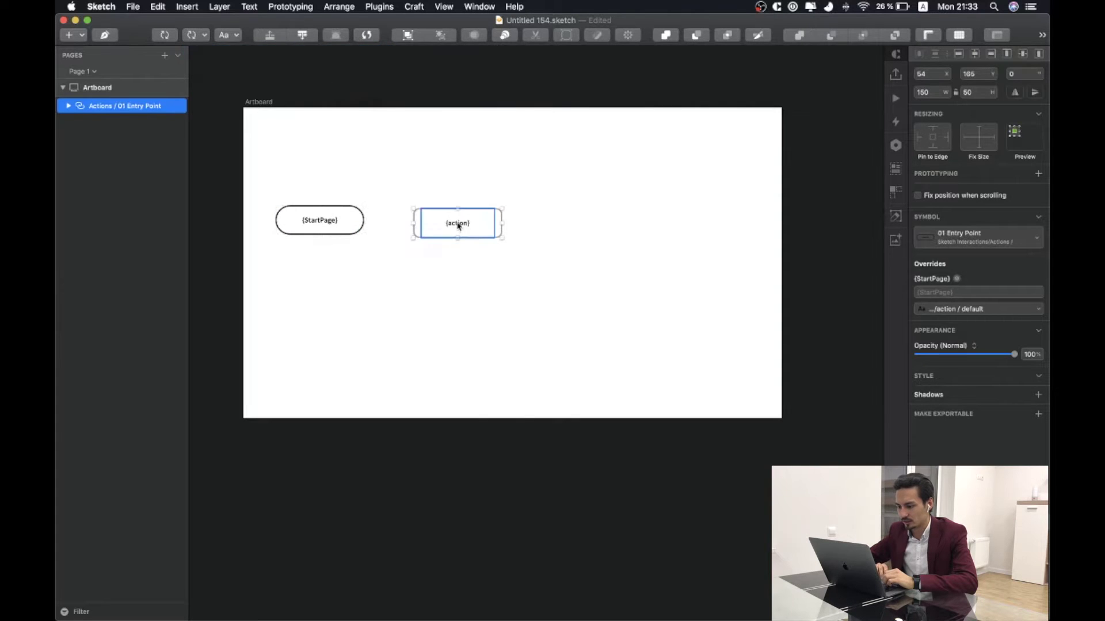
click(376, 6)
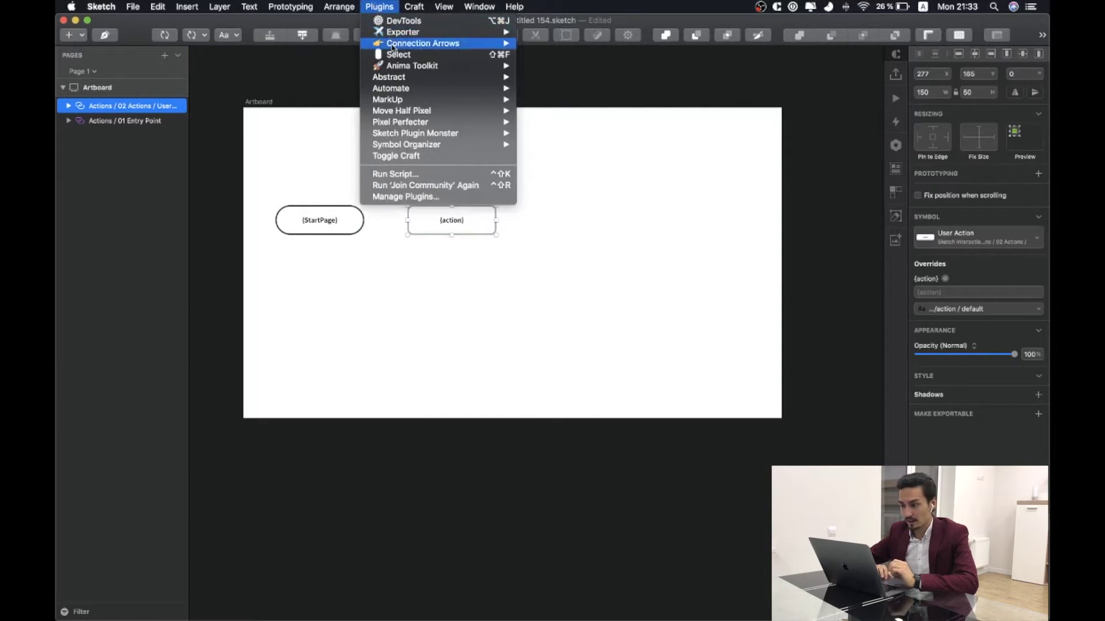
Select StartPage with the action box and link them using Connection Arrows > Create Connection
mouse_move(393, 48)
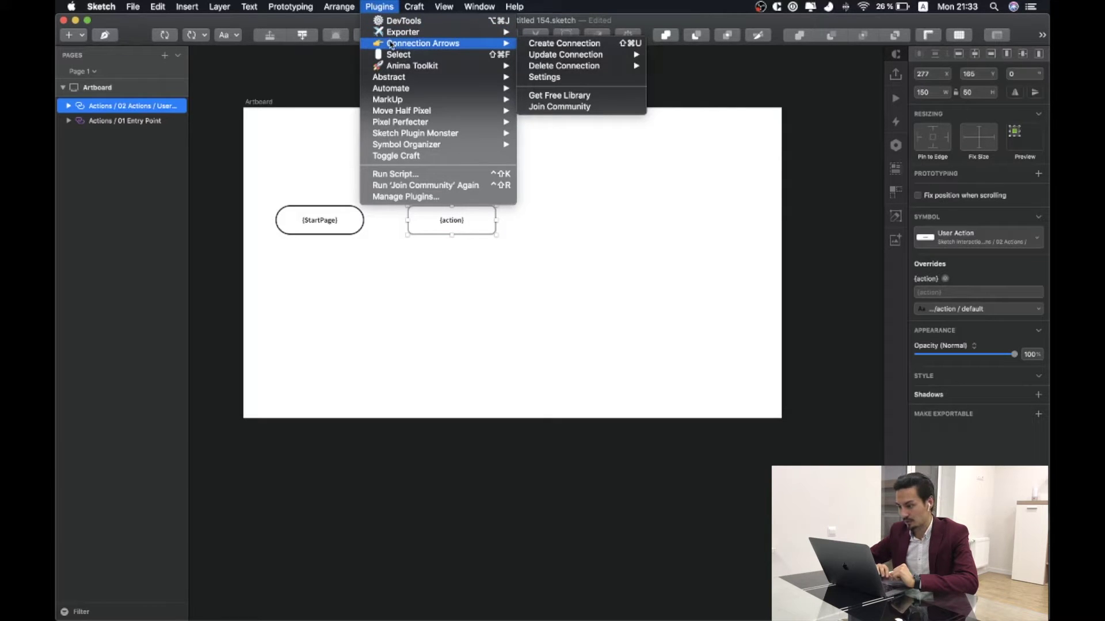
shift+click(325, 220)
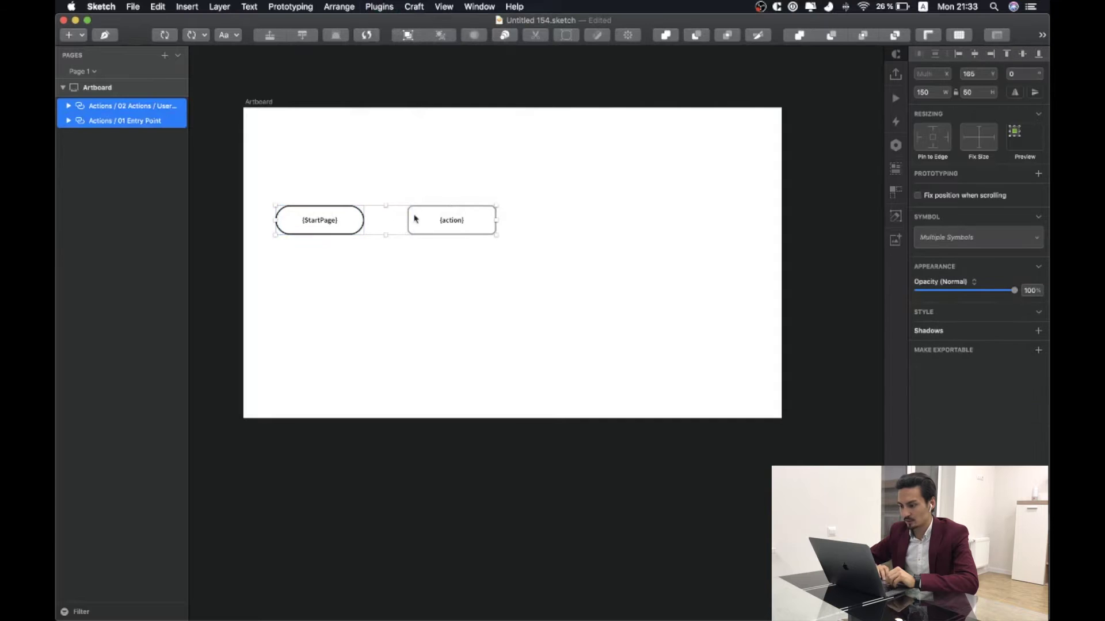
click(374, 5)
mouse_move(483, 44)
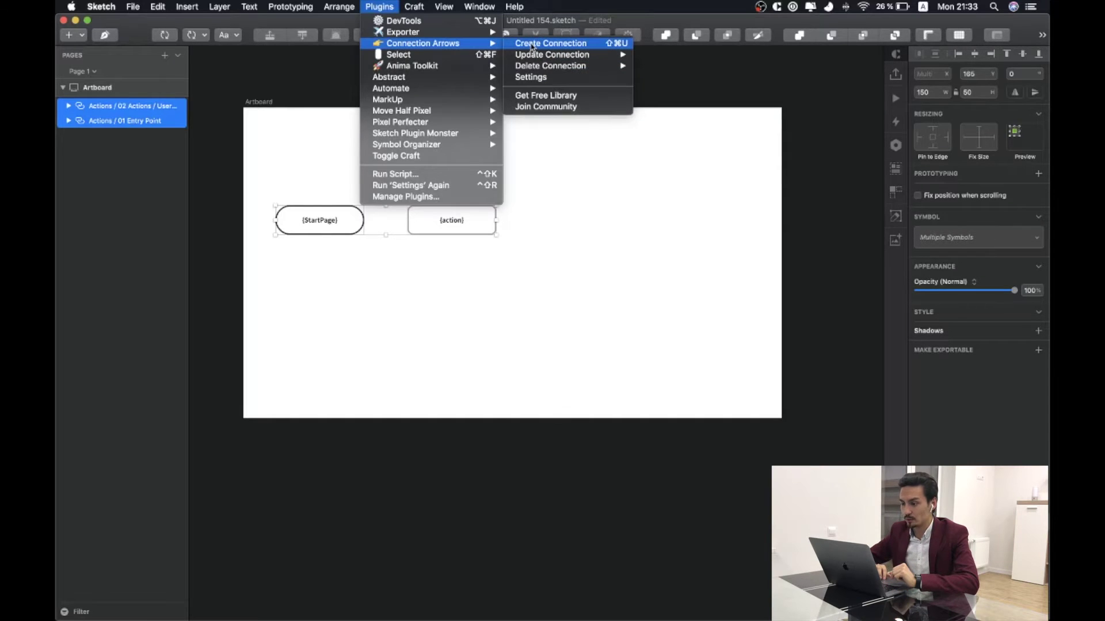
click(531, 44)
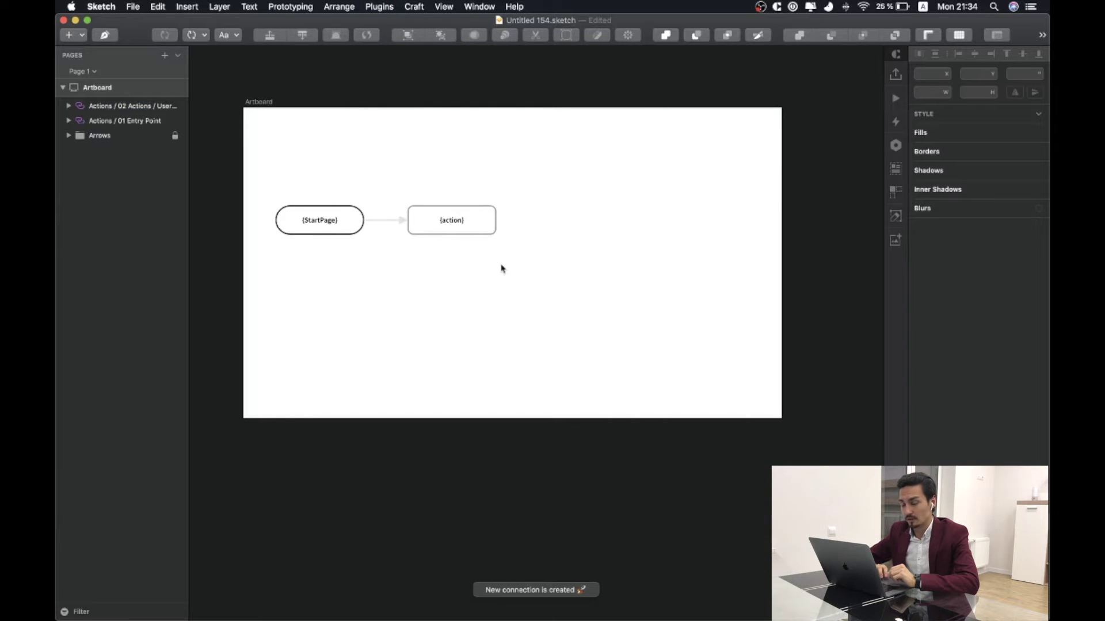
Duplicate the action box twice below it and connect StartPage to all three boxes
click(468, 228)
drag(458, 224, 459, 310)
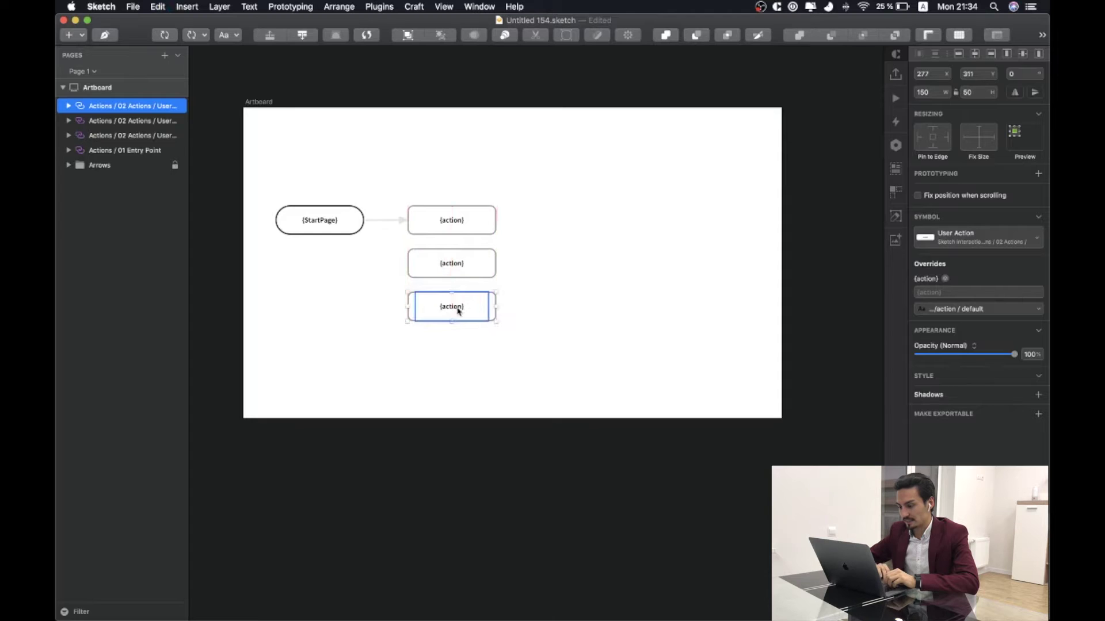
shift+click(468, 265)
shift+click(458, 229)
shift+click(336, 232)
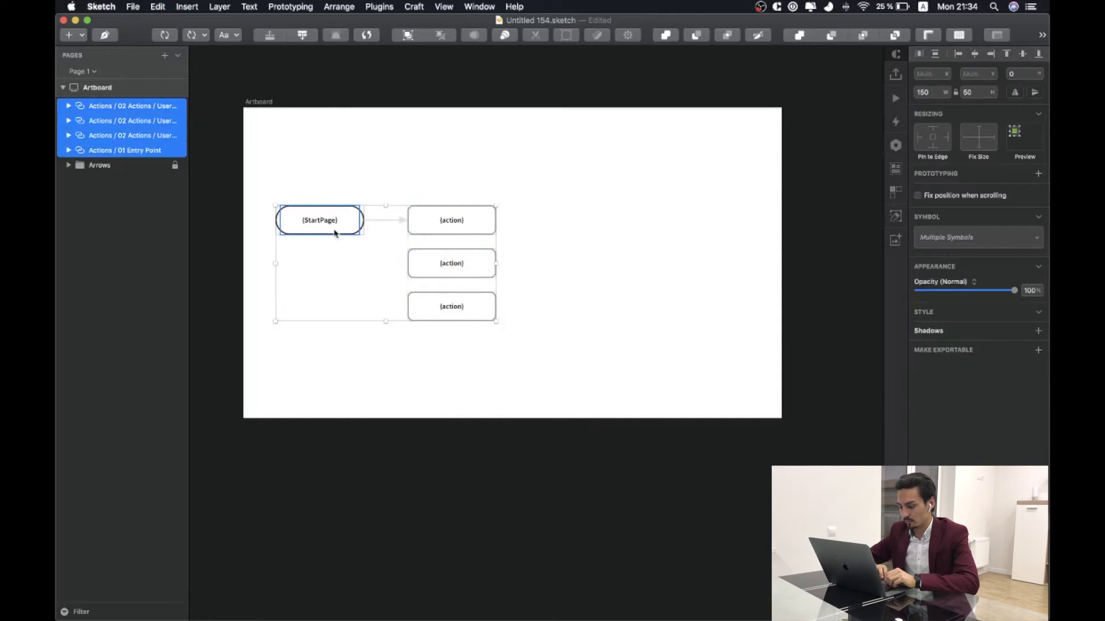
key(super+period)
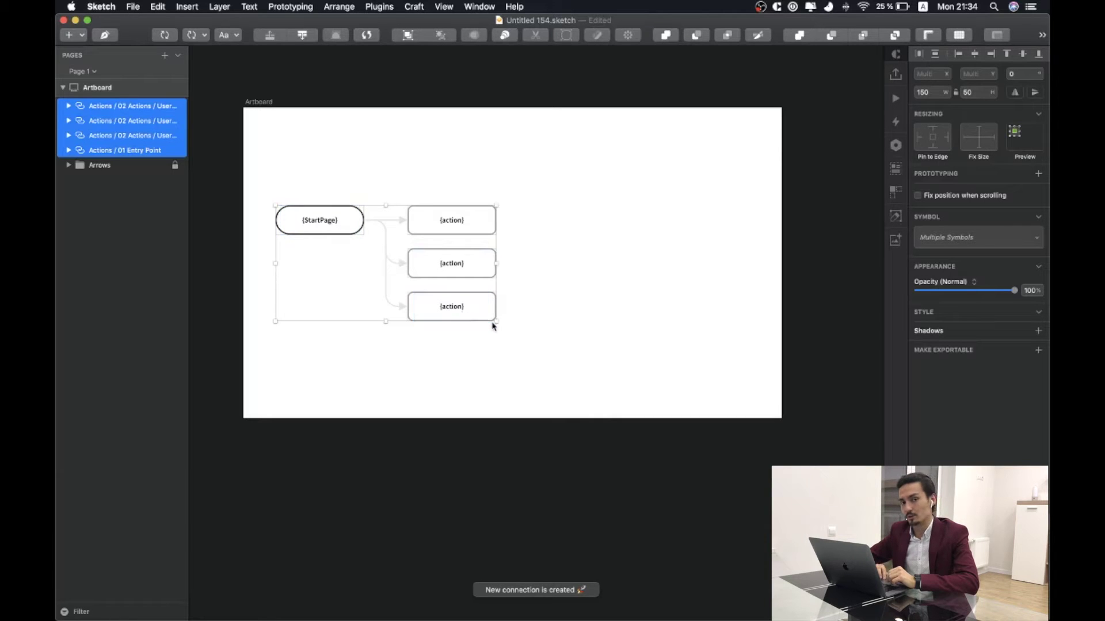
Move the bottom action box lower and update its arrow from StartPage
click(485, 344)
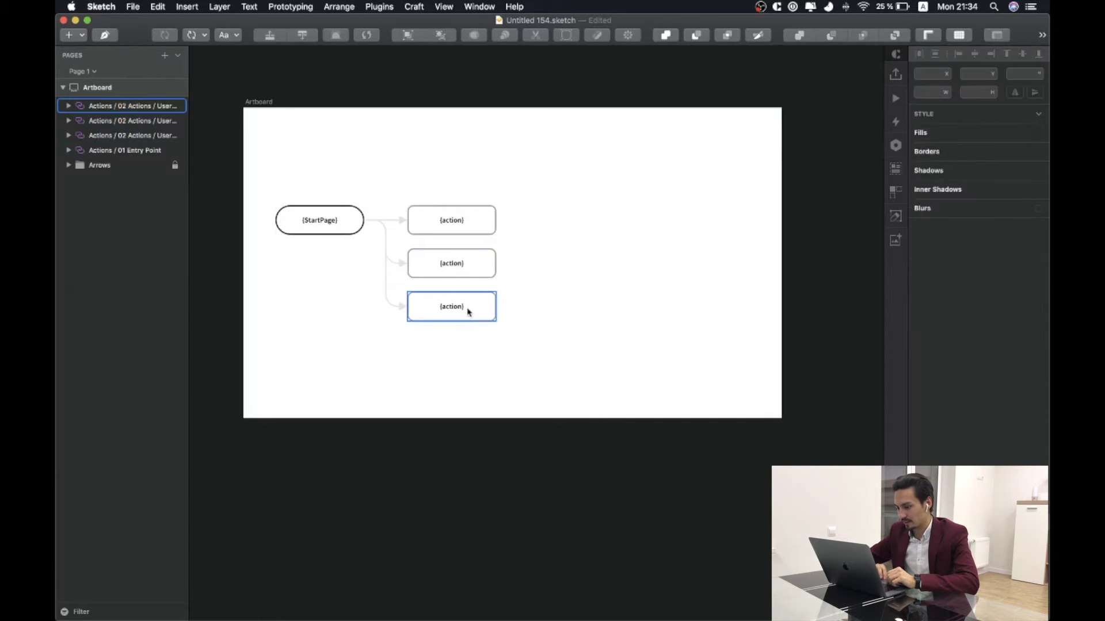
drag(468, 311, 472, 344)
shift+click(323, 218)
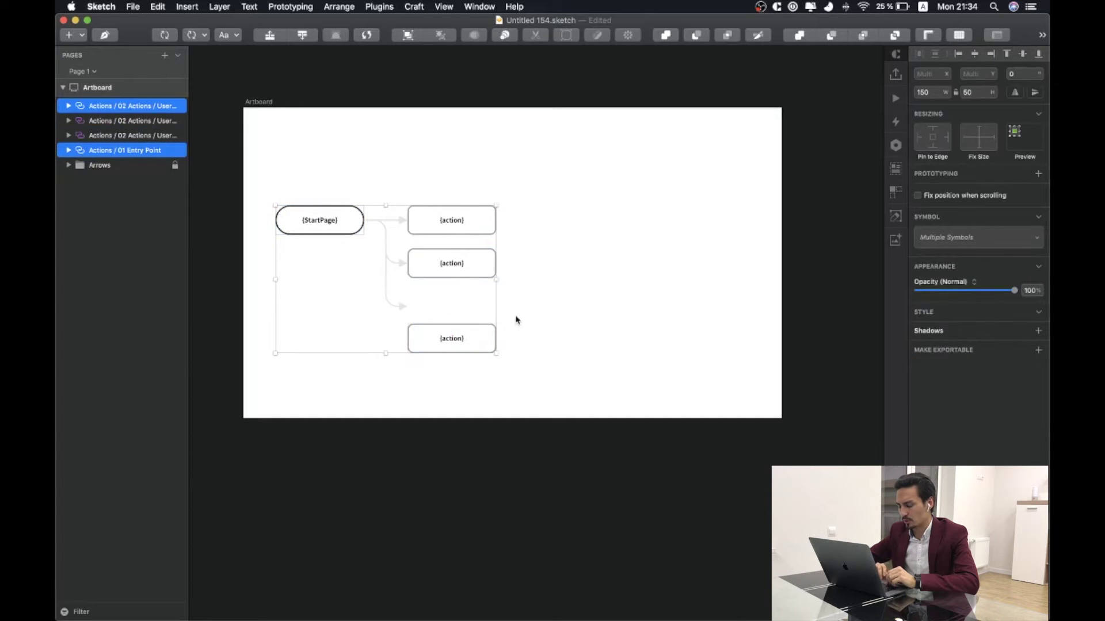
key(super+shift+c)
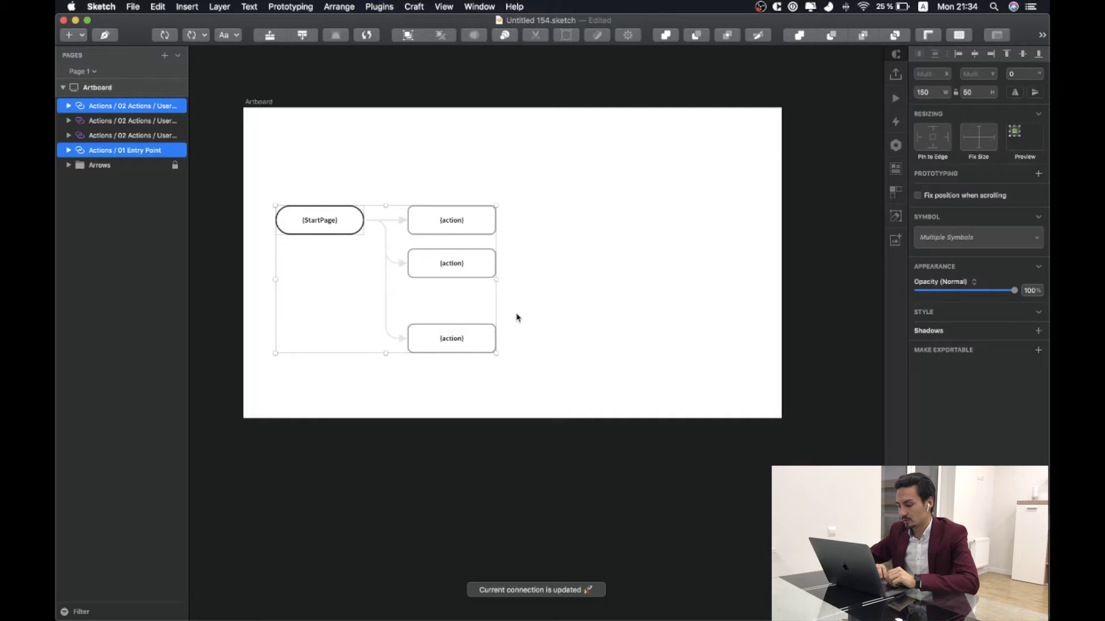
Move the middle action box down and update its arrow from StartPage
click(451, 262)
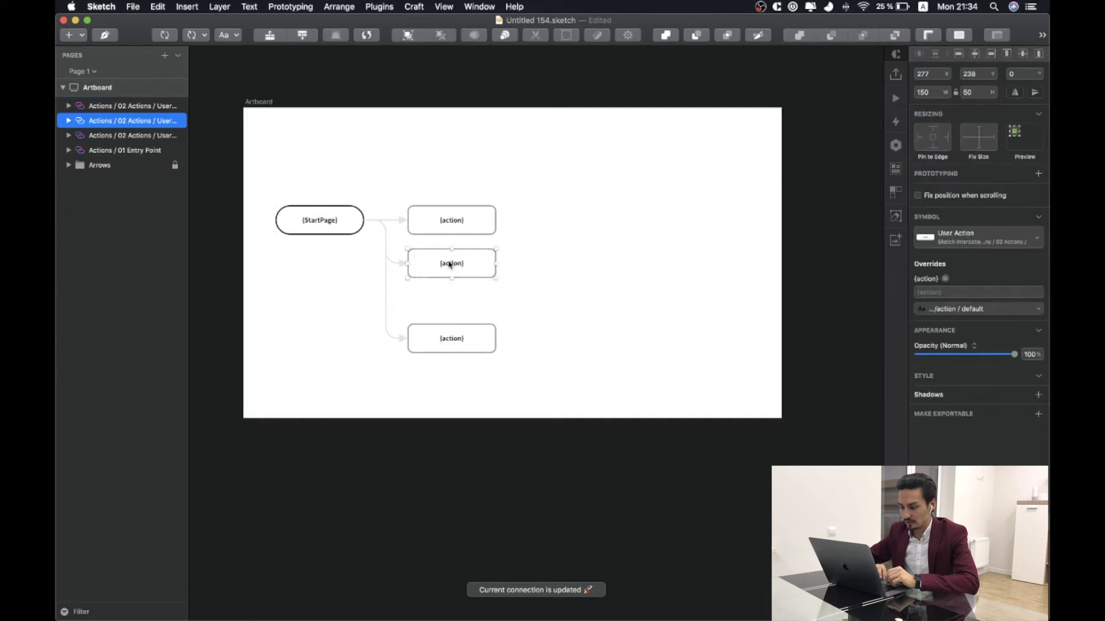
drag(451, 261, 451, 277)
shift+click(322, 229)
key(super+shift+c)
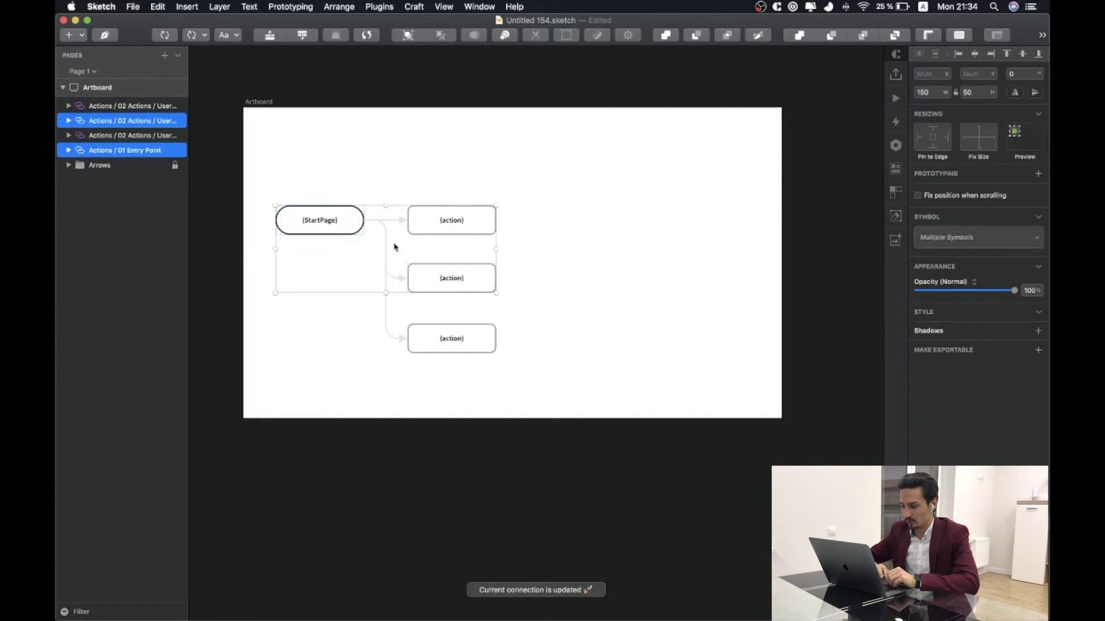
click(530, 289)
click(441, 279)
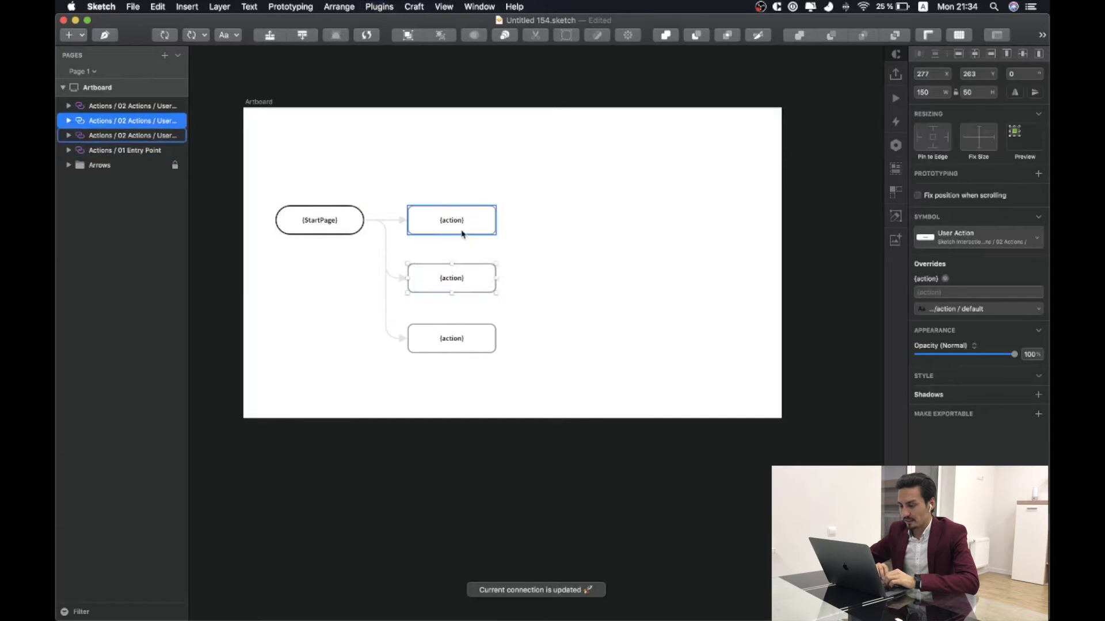
click(379, 6)
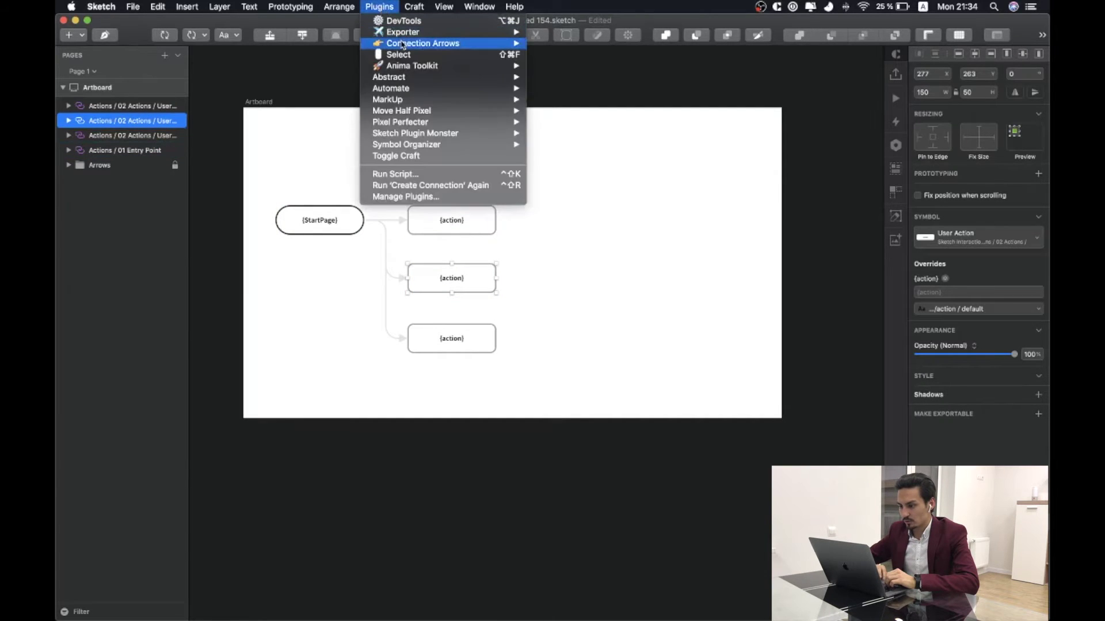
Move the bottom action box to the right of the middle one and connect them
mouse_move(403, 44)
mouse_move(573, 54)
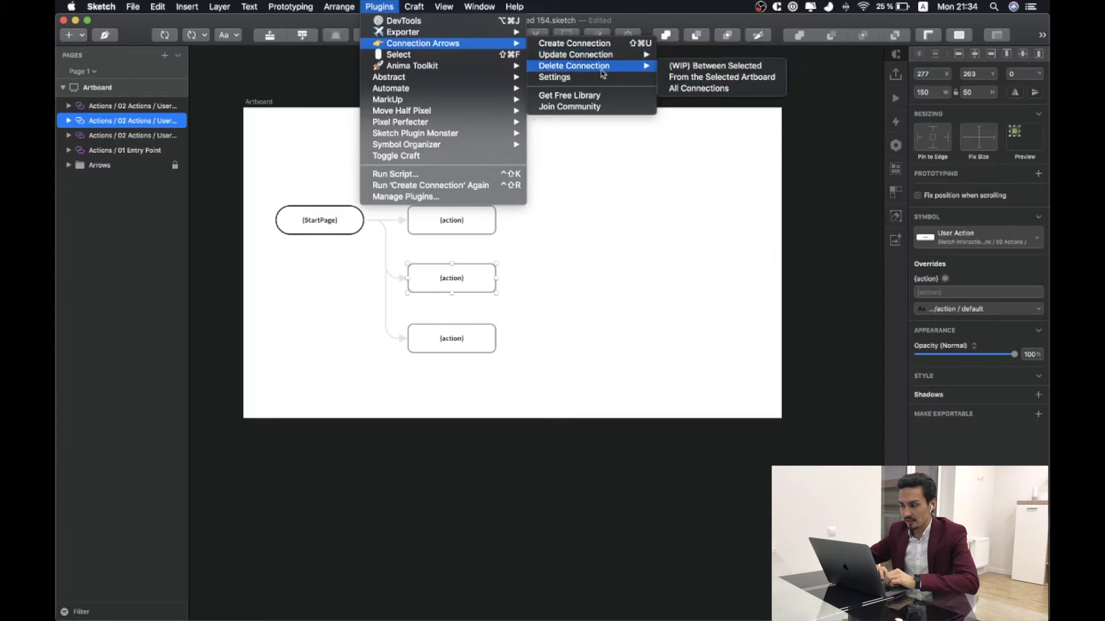
click(661, 269)
click(523, 298)
drag(448, 328, 586, 304)
shift+click(489, 272)
key(super+shift+c)
click(594, 331)
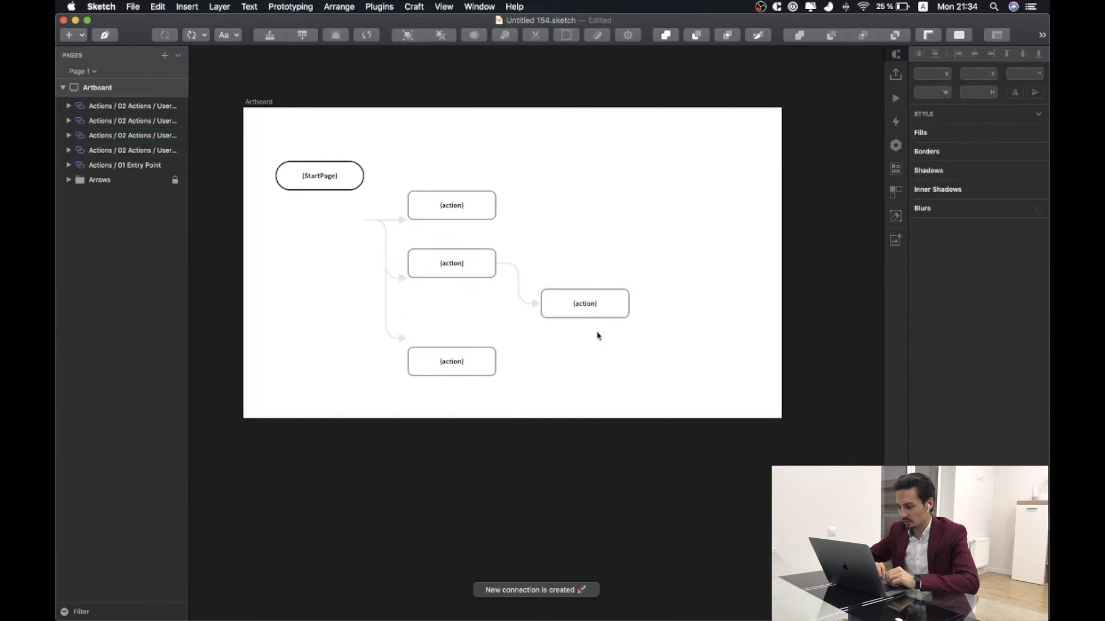
Duplicate the right-hand action box above itself and connect the middle action to the copy
click(596, 315)
drag(584, 313, 584, 244)
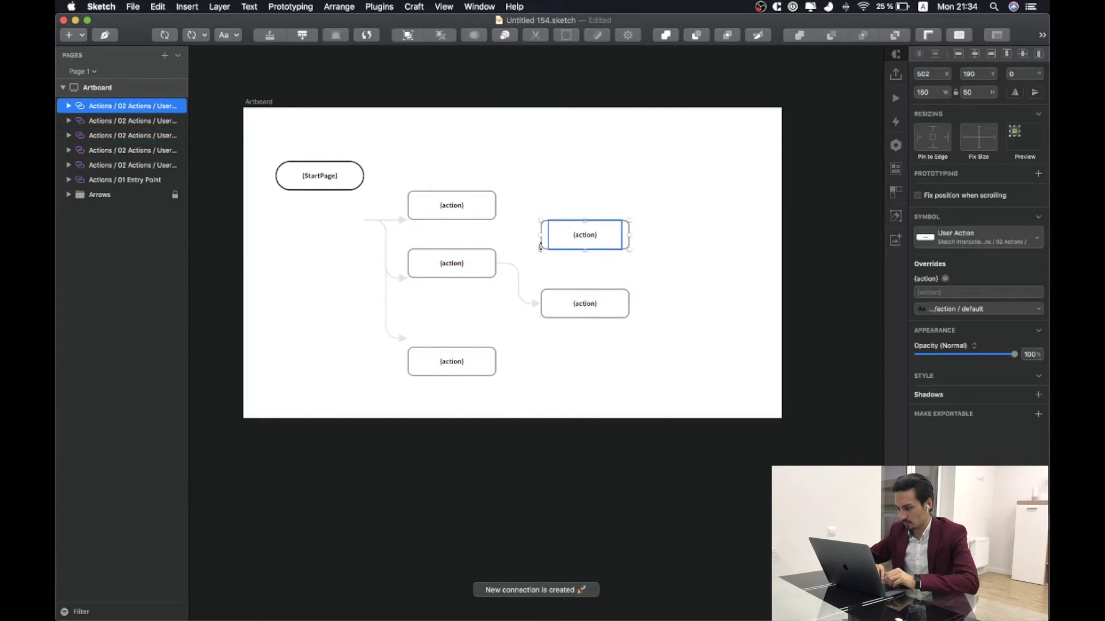
shift+click(467, 273)
key(super+shift+c)
click(574, 175)
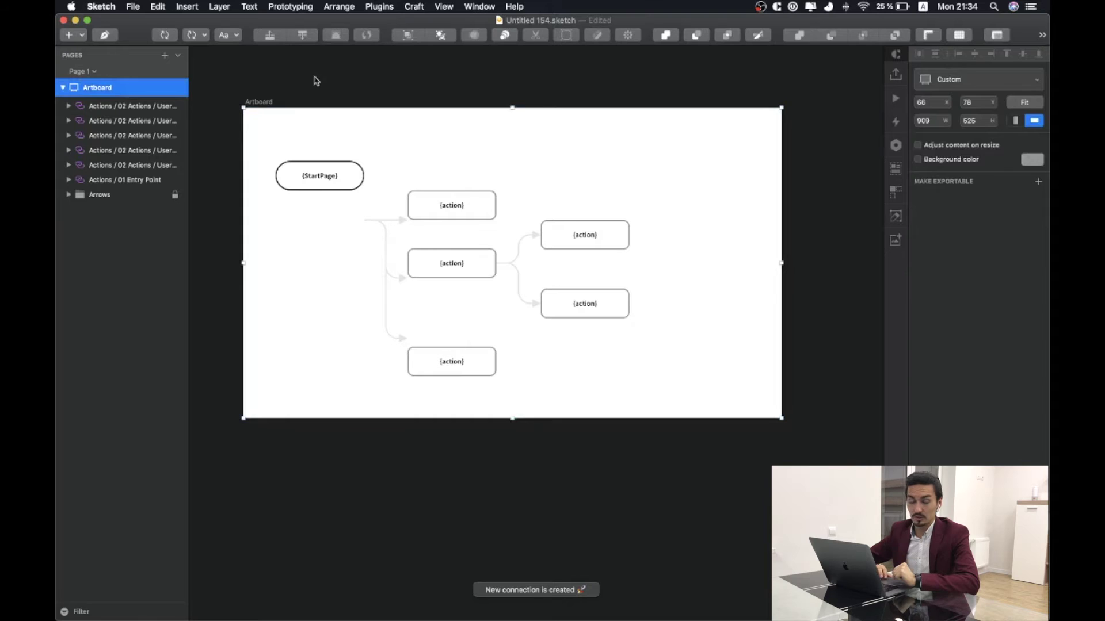
Refresh all artboard arrows with Update Connection > From the Selected Artboard
click(380, 6)
mouse_move(394, 45)
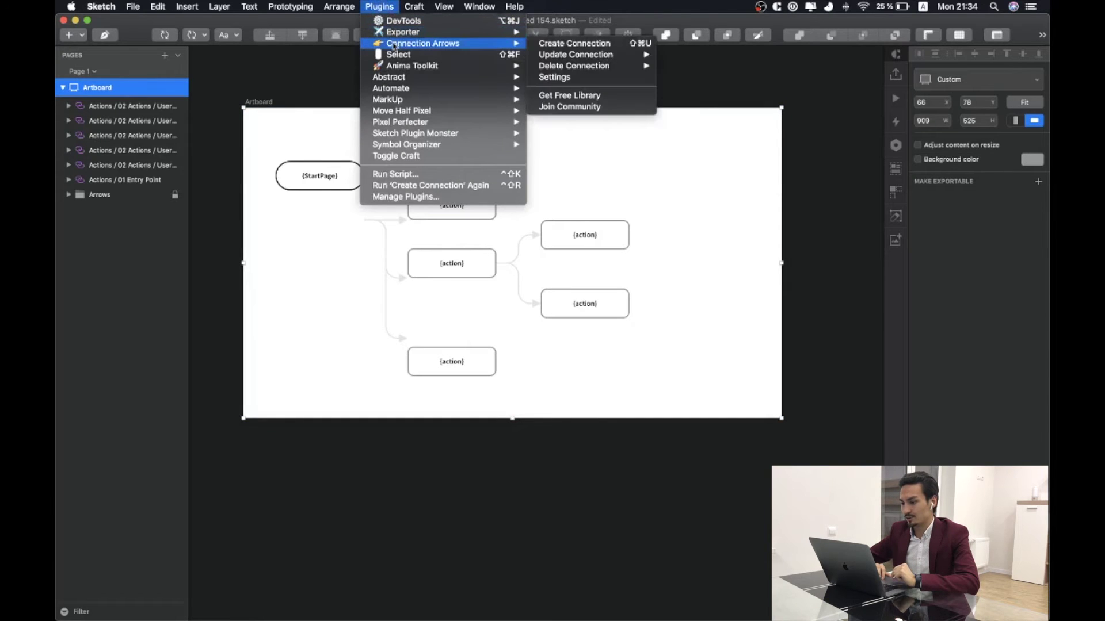
mouse_move(564, 61)
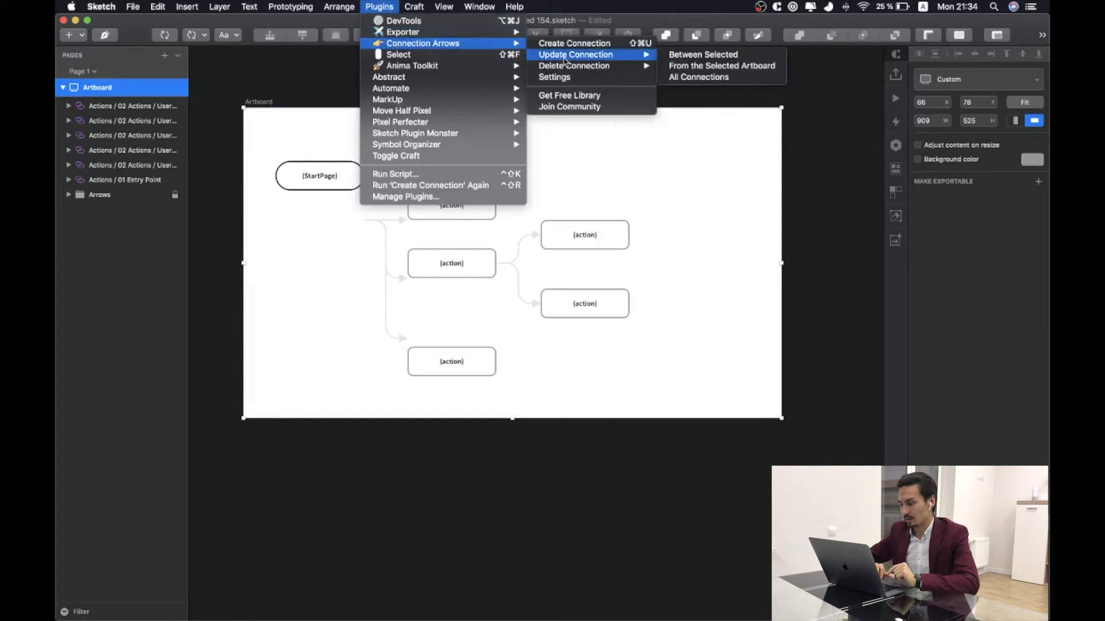
click(705, 70)
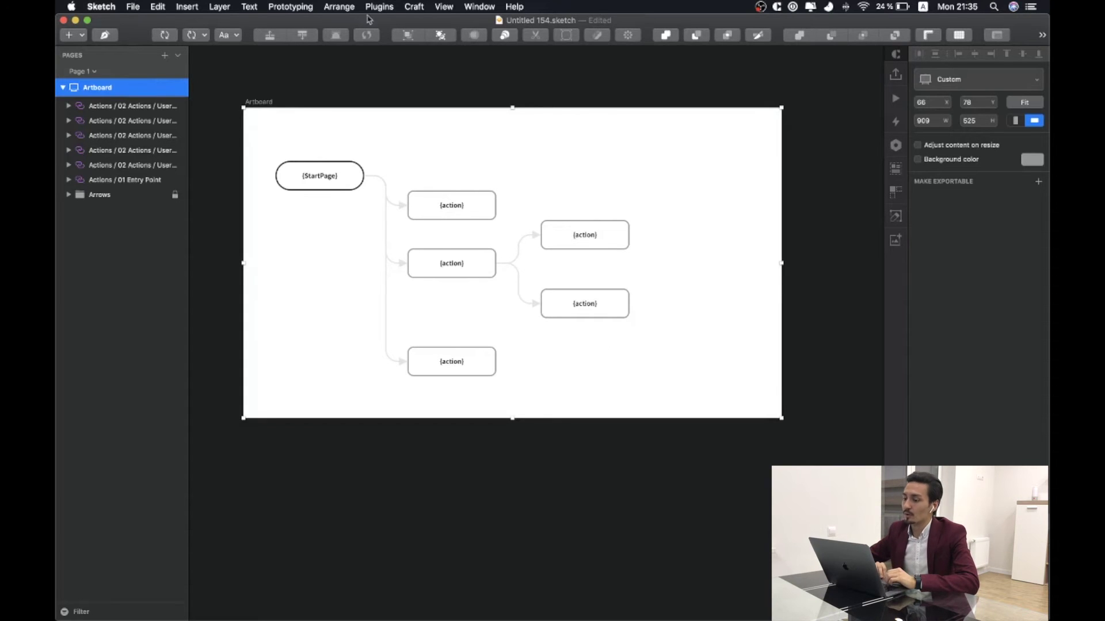
click(368, 8)
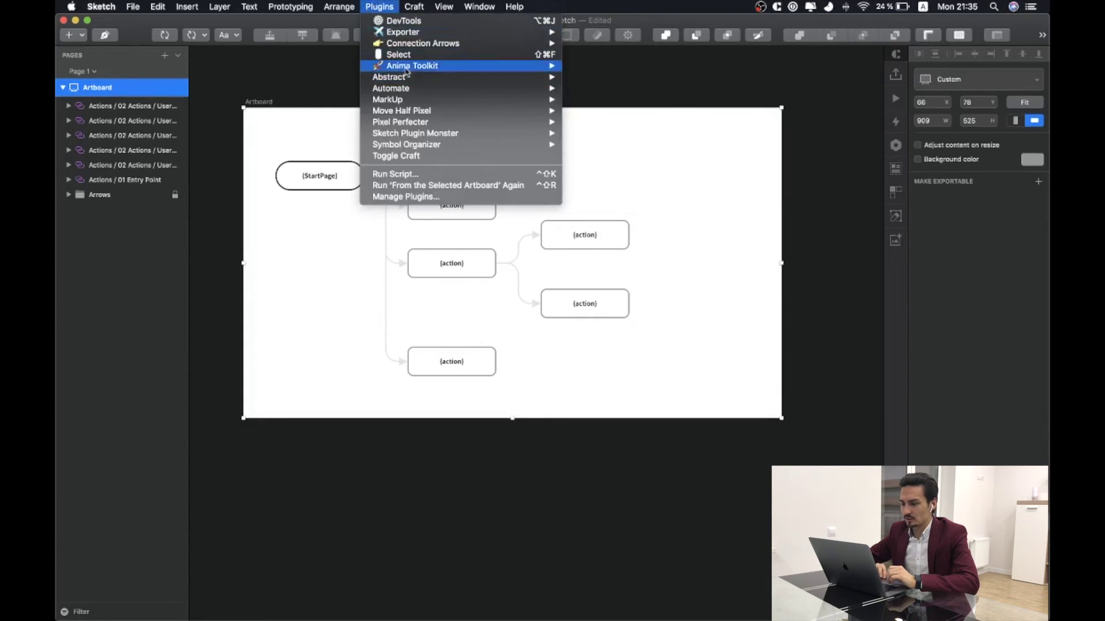
In Connection Arrows settings, keep direction Right, set spacing to 30px and apply
mouse_move(463, 43)
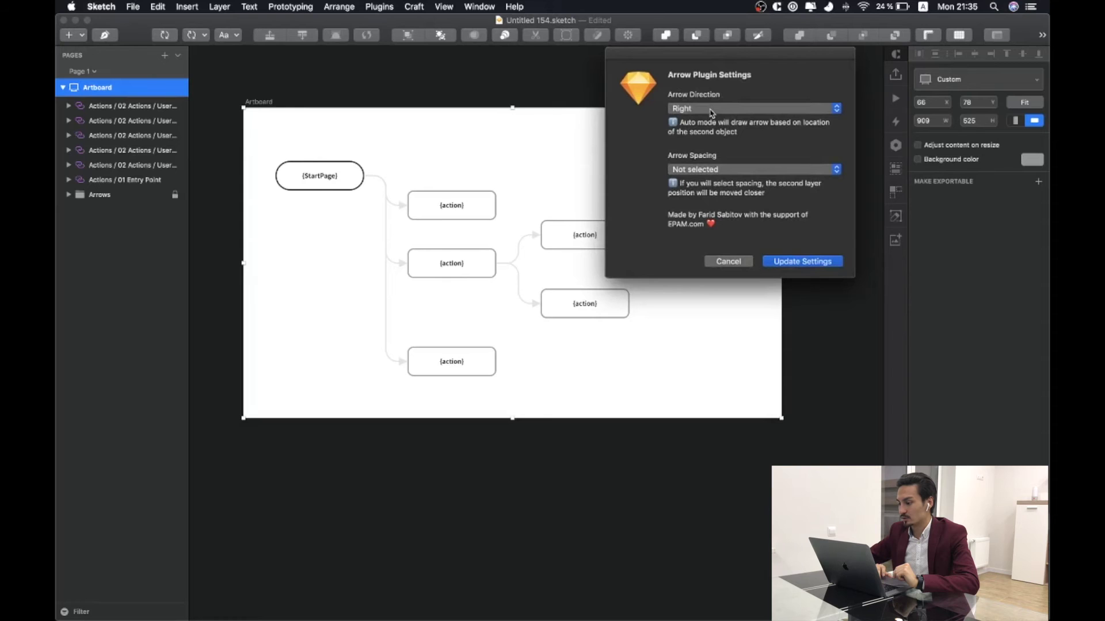
click(691, 107)
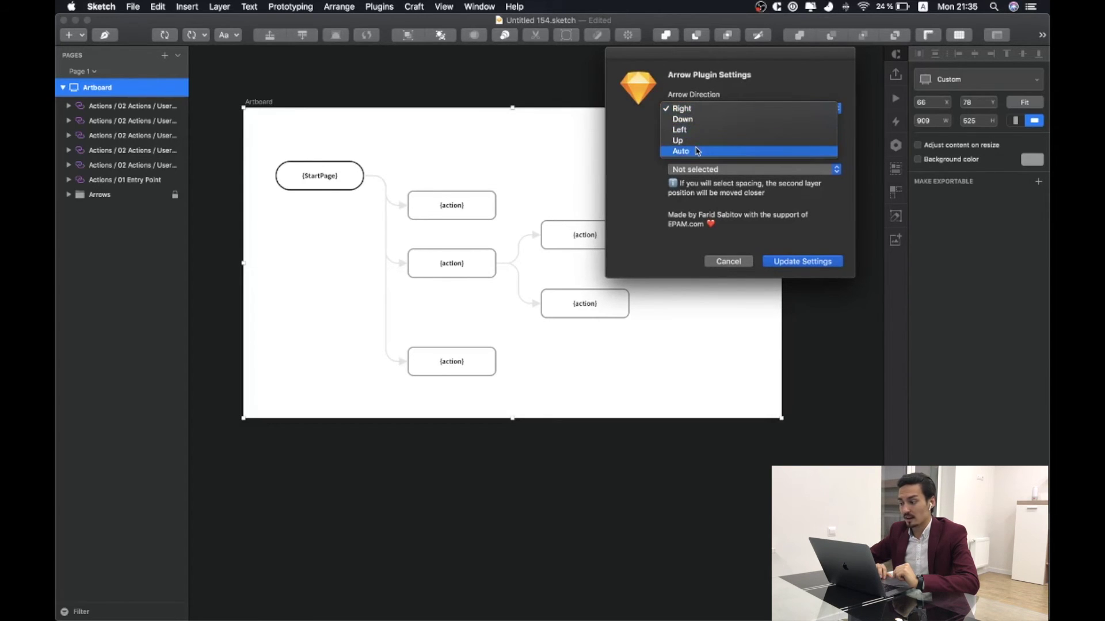
click(718, 109)
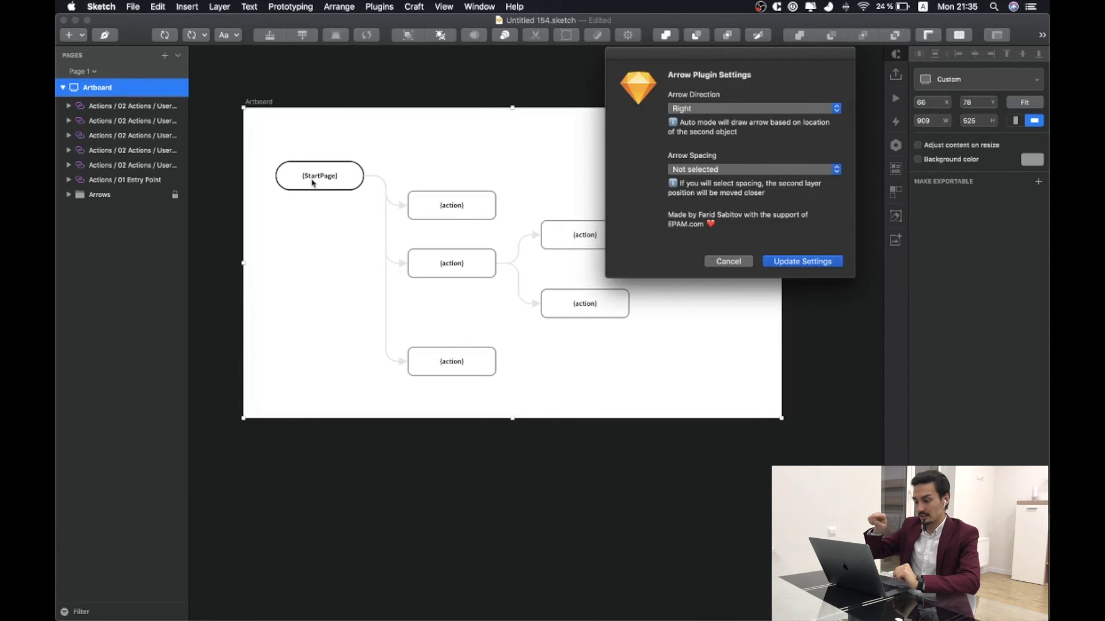
click(734, 115)
click(721, 164)
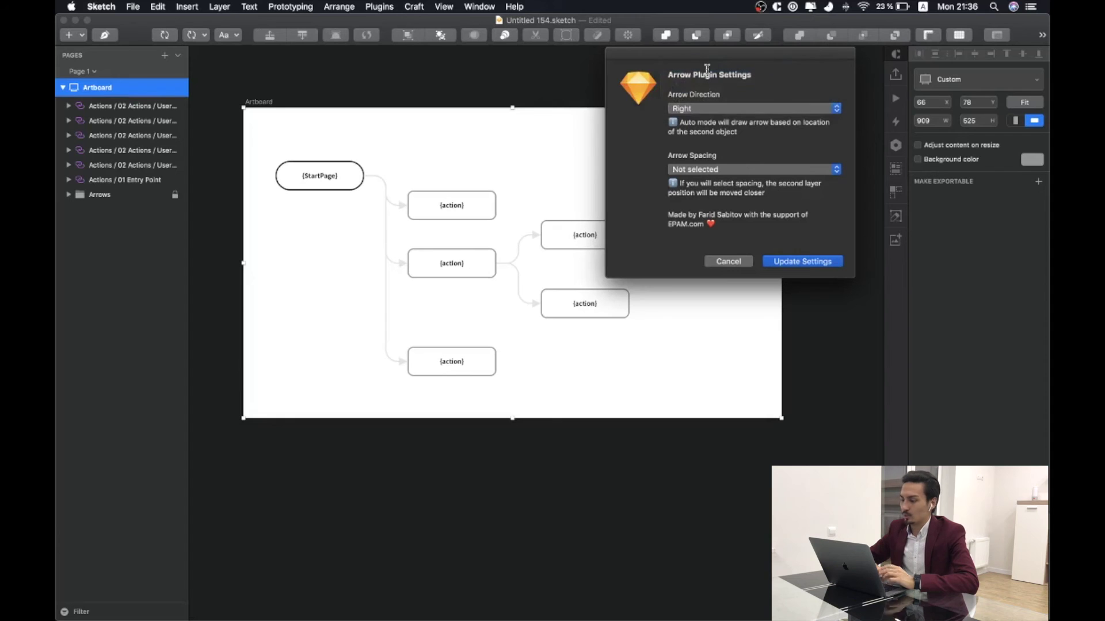
click(701, 170)
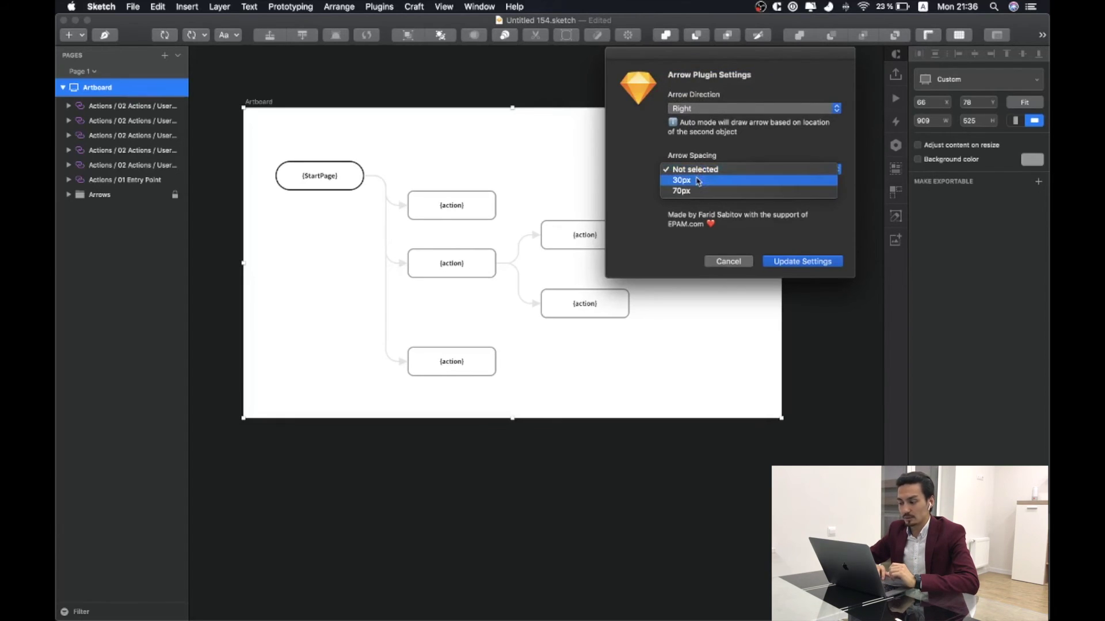
click(699, 181)
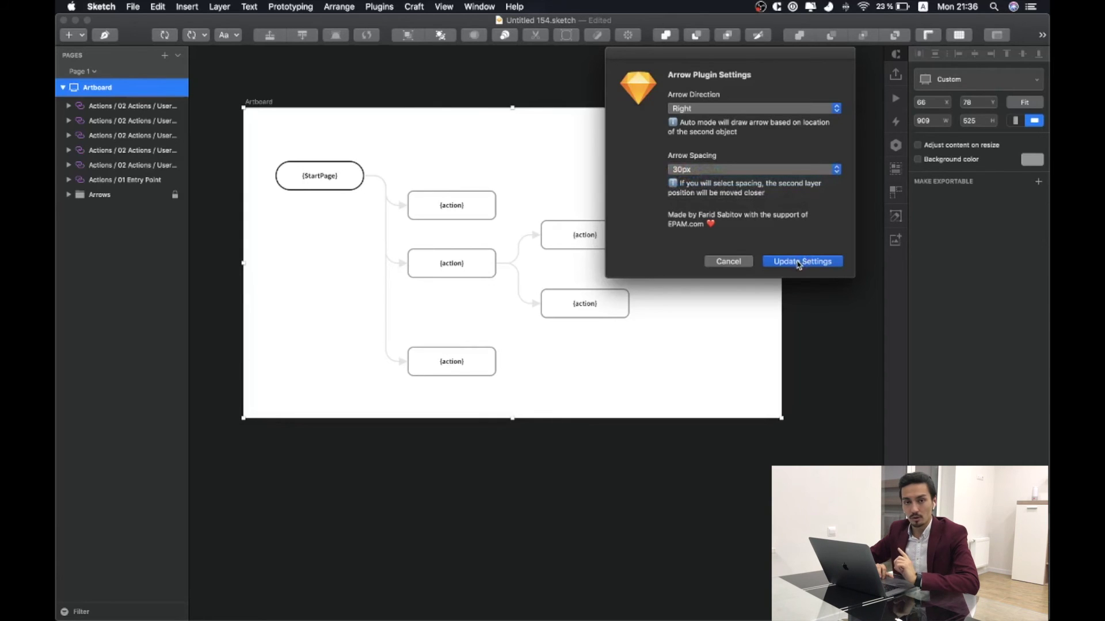
click(799, 263)
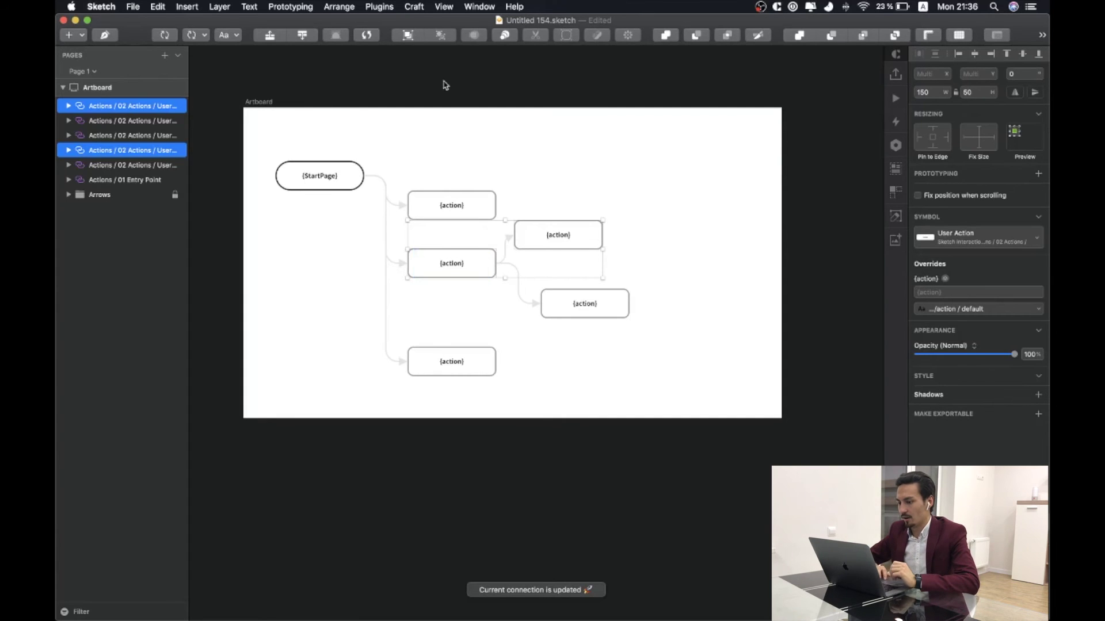
Bring up the Connection Arrows plugin menu to reach the Sketch Arrows community page
click(379, 7)
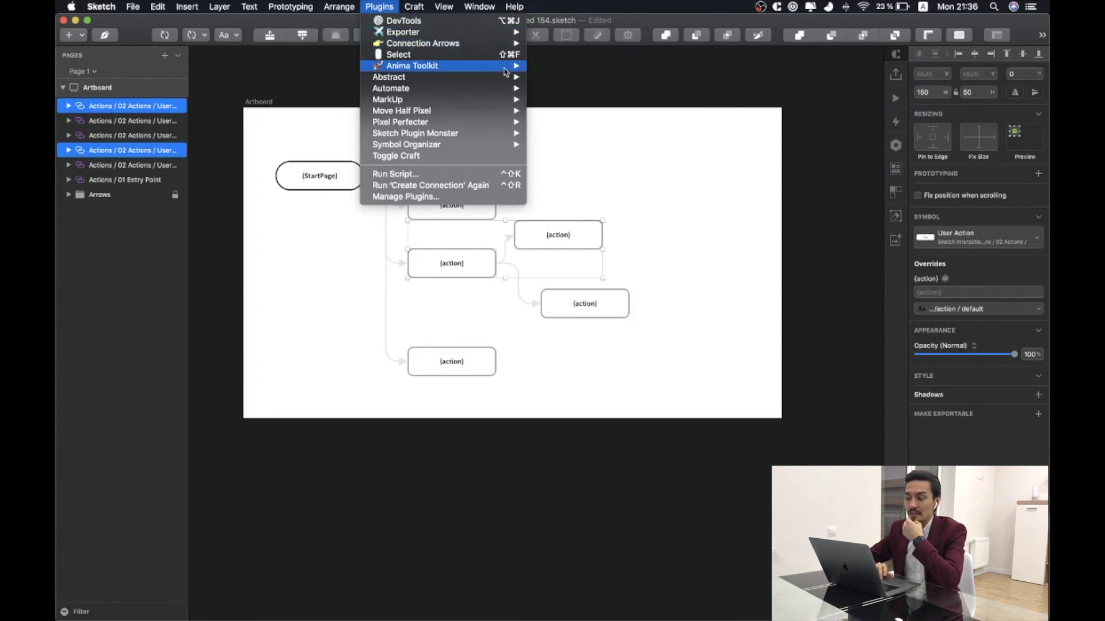
mouse_move(492, 46)
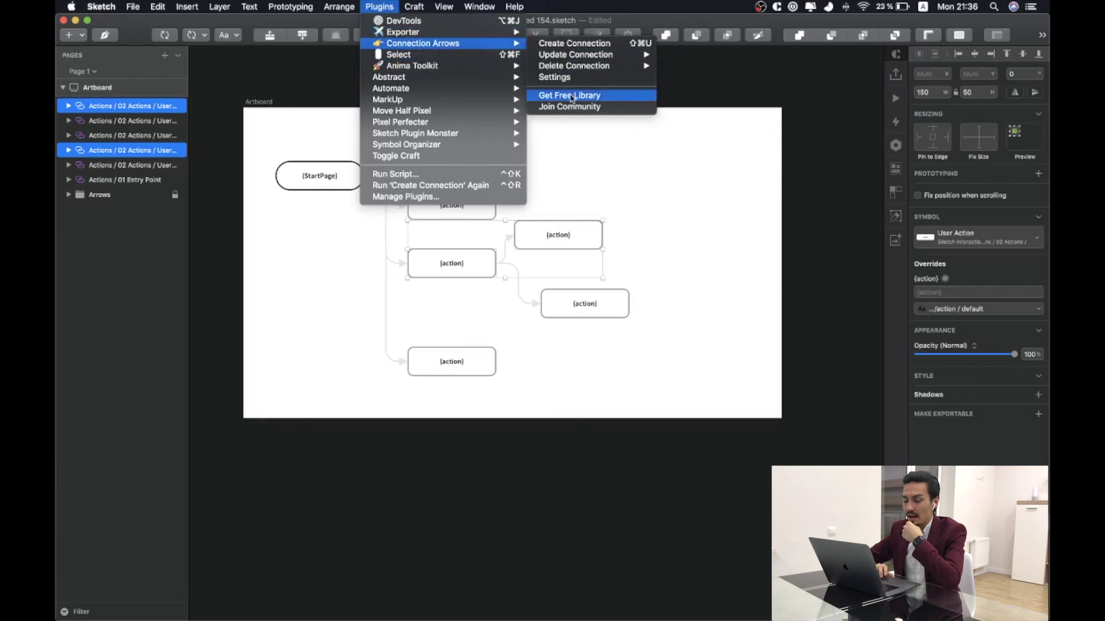